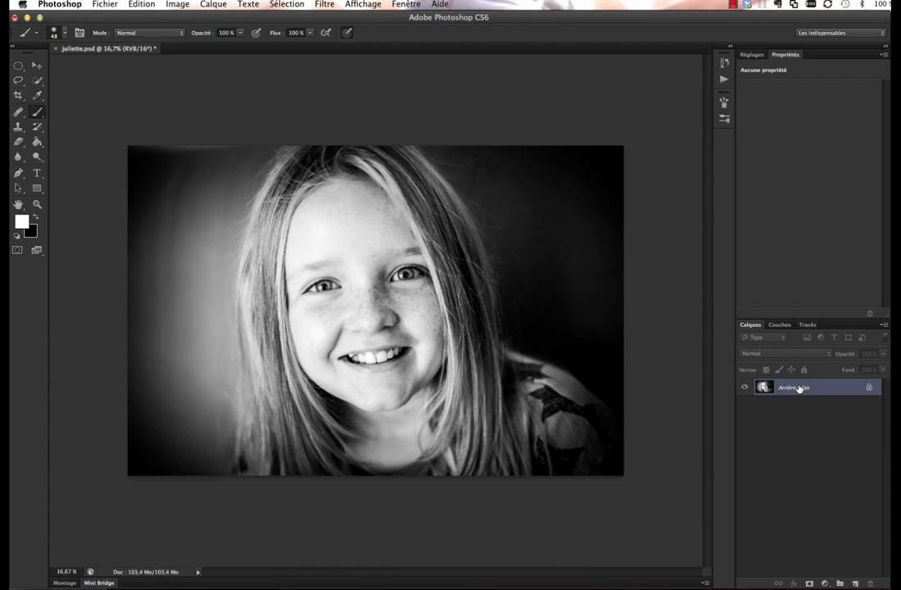
Duplicate the background layer twice and open the High Pass (Passe-haut) filter on the top copy.
drag(799, 388, 854, 581)
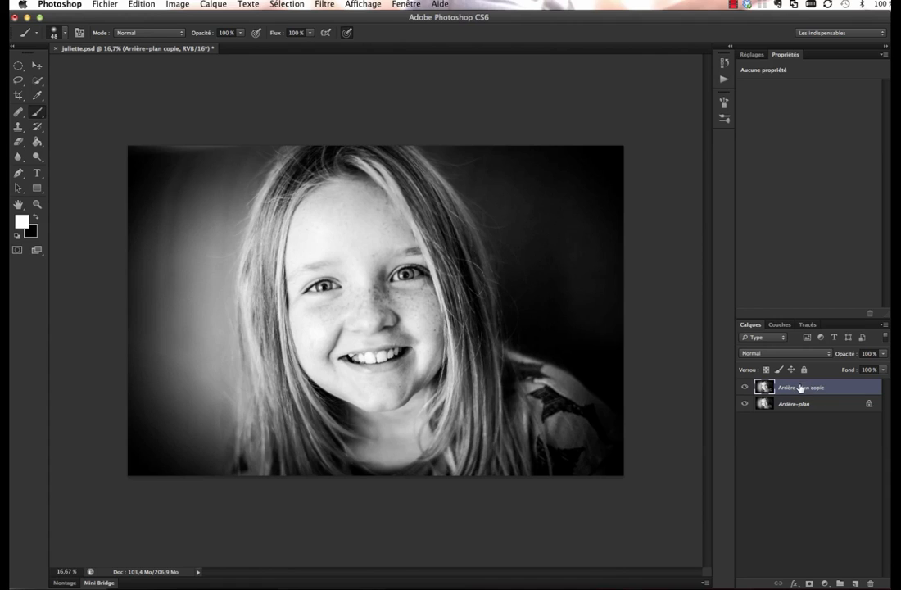
drag(770, 387, 854, 581)
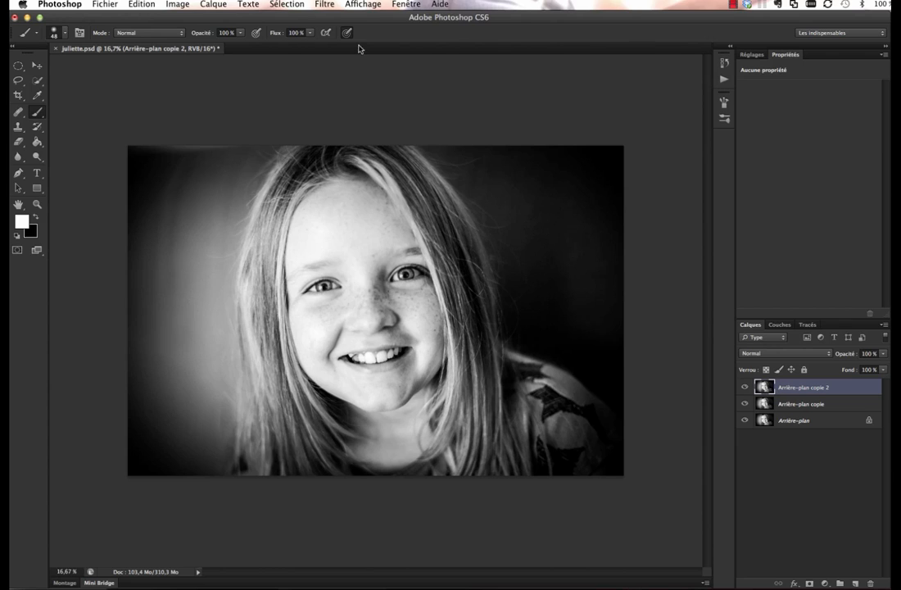
click(324, 5)
mouse_move(390, 223)
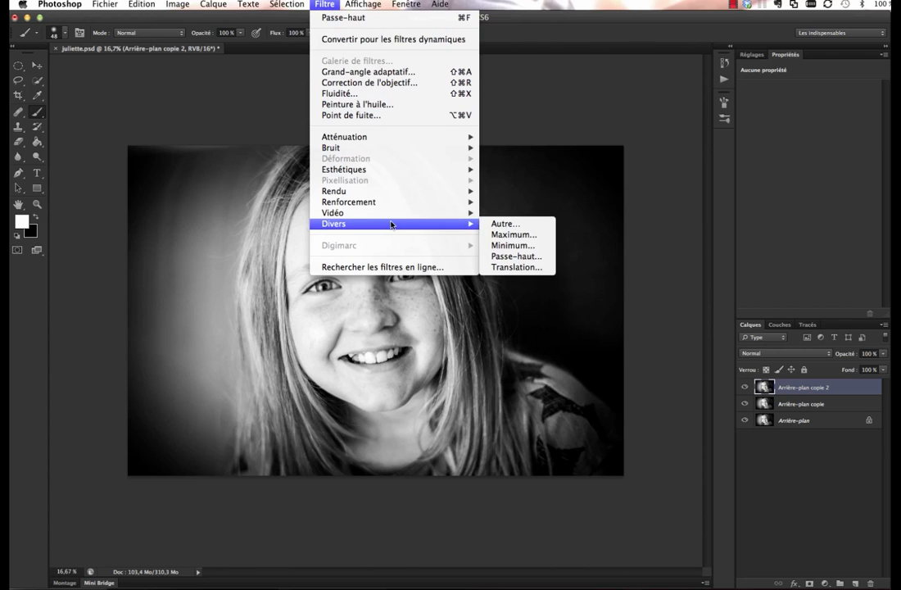
click(509, 257)
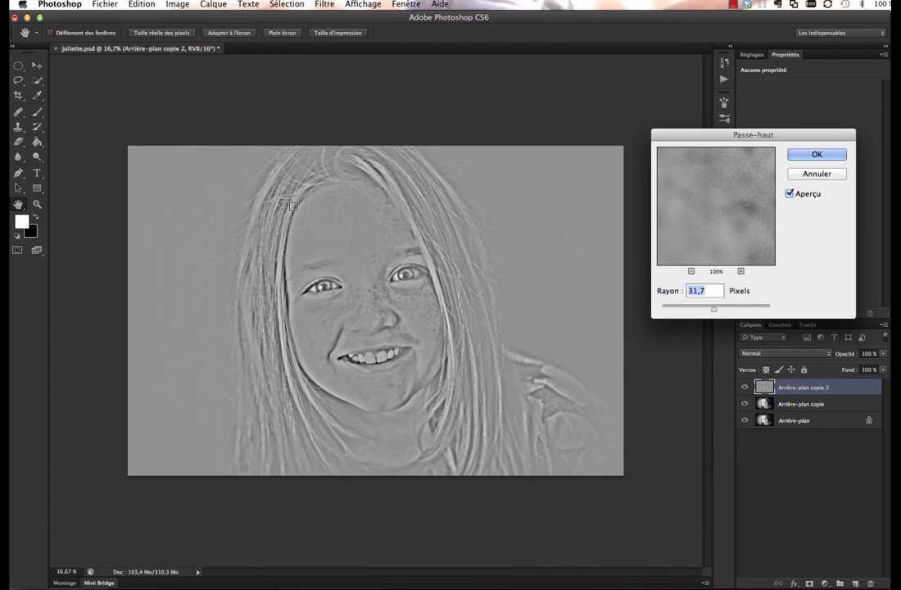
Preview the High Pass effect at radii of 3.7, 10.1, 56, 153 and 553.2 pixels.
click(682, 308)
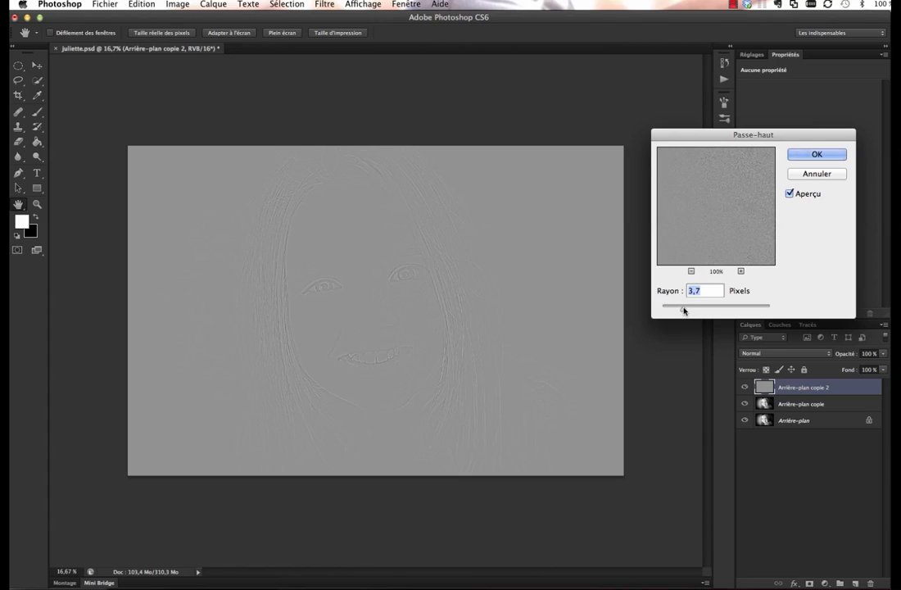
drag(684, 309, 686, 309)
click(706, 309)
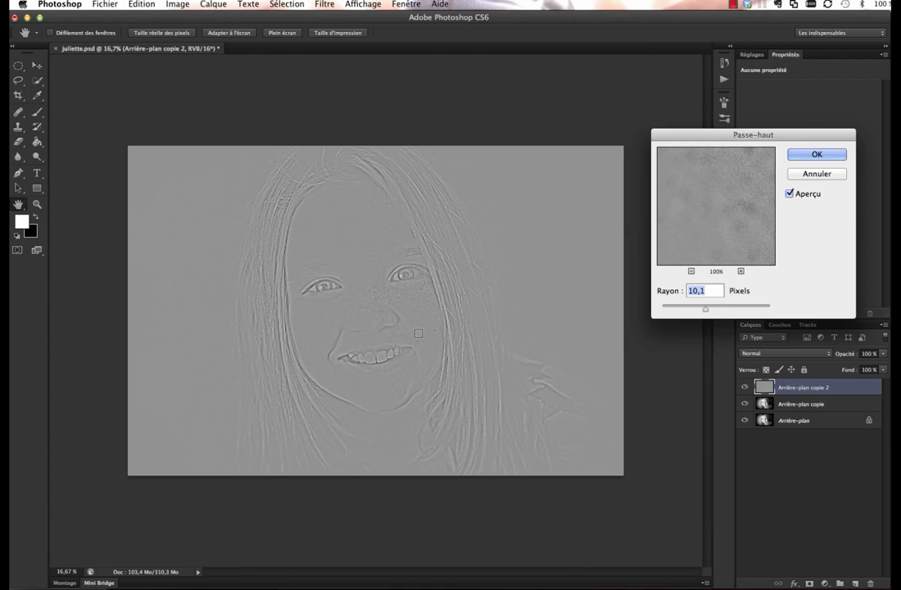
click(722, 309)
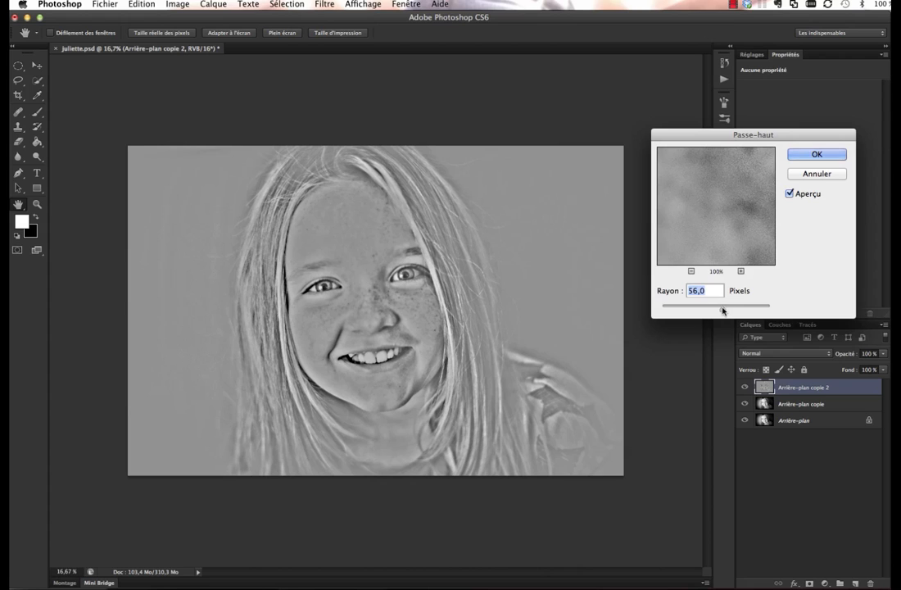
click(741, 309)
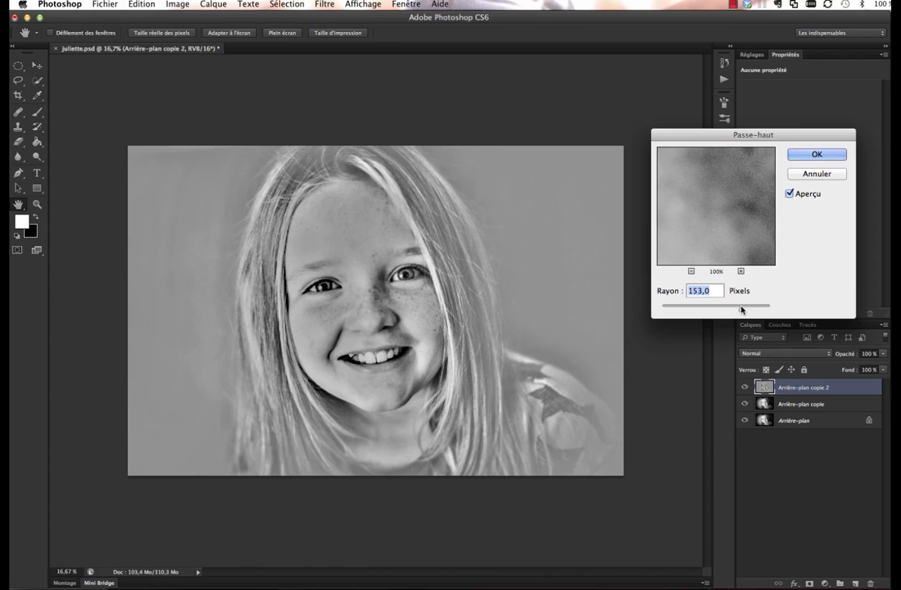
click(759, 309)
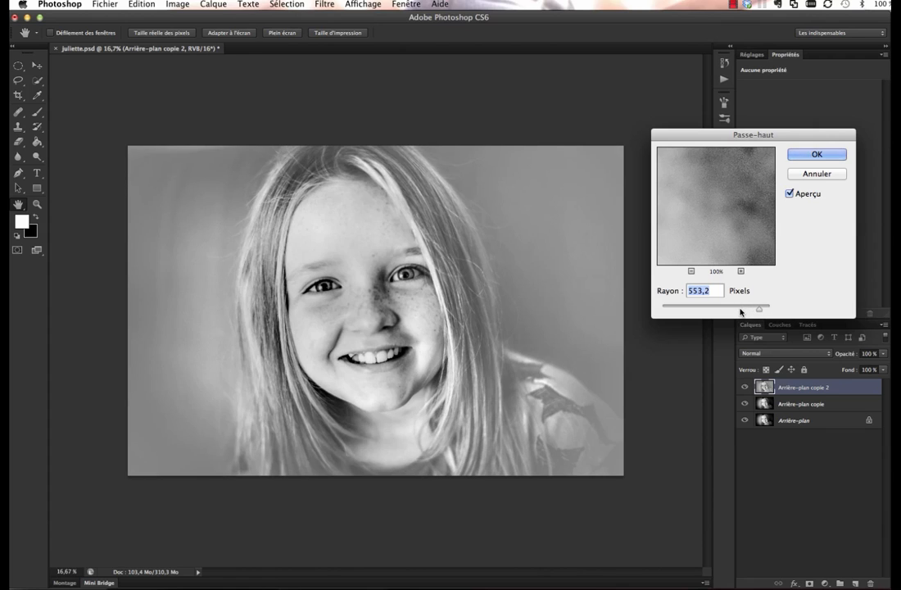
Set the High Pass radius to 37.4 pixels and apply the filter to the top layer copy.
click(726, 308)
mouse_move(726, 308)
mouse_down()
mouse_move(706, 310)
mouse_move(716, 311)
mouse_up()
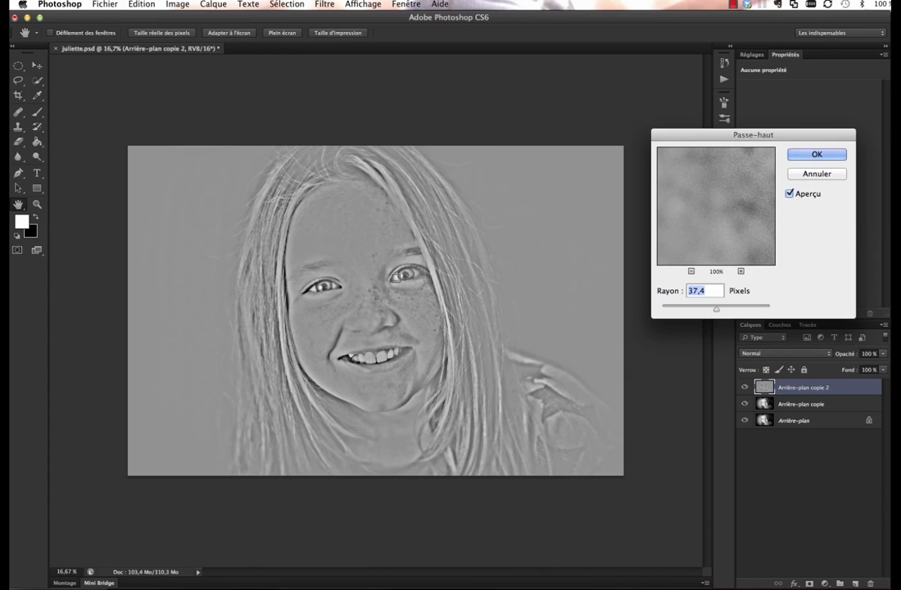
click(816, 154)
key(b)
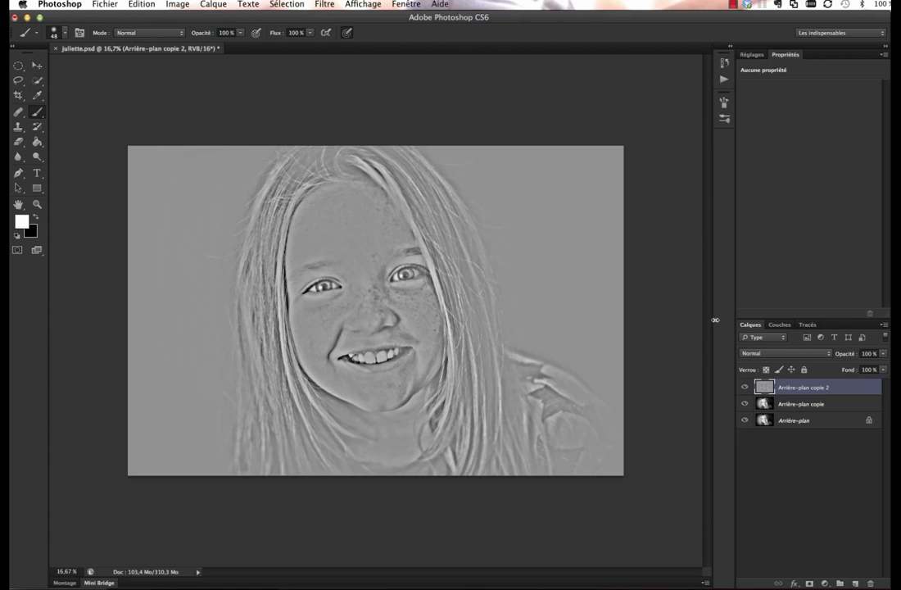
Check the image beneath the High Pass layer, and set that layer's blending mode to Incrustation (Overlay).
click(744, 386)
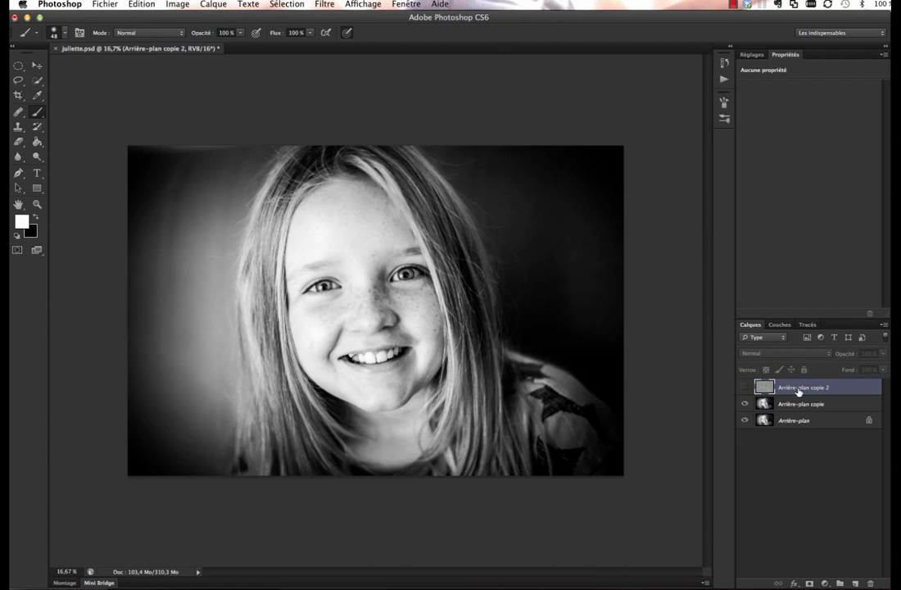
click(746, 387)
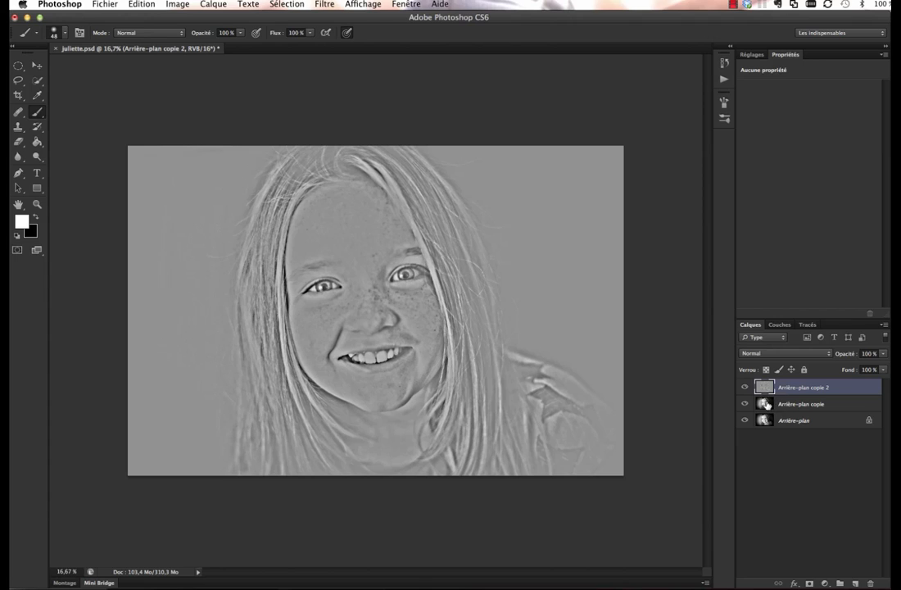
click(773, 358)
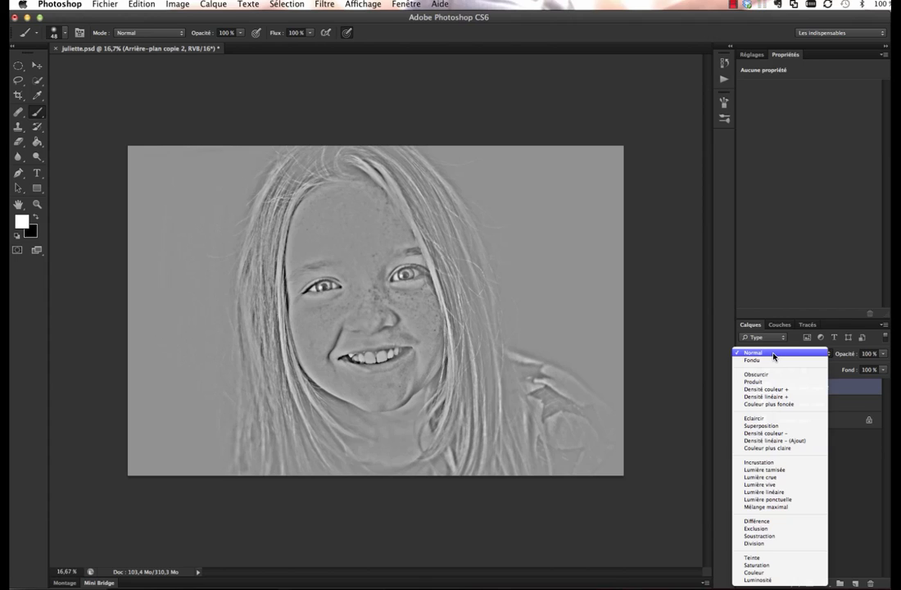
click(783, 463)
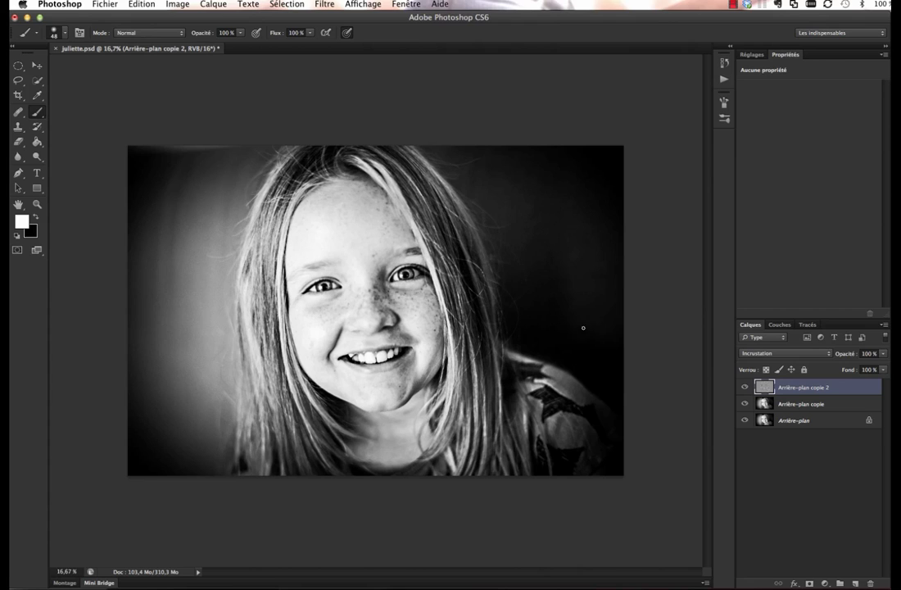
Compare the portrait with and without the High Pass layer by toggling its visibility, leaving it shown.
click(744, 387)
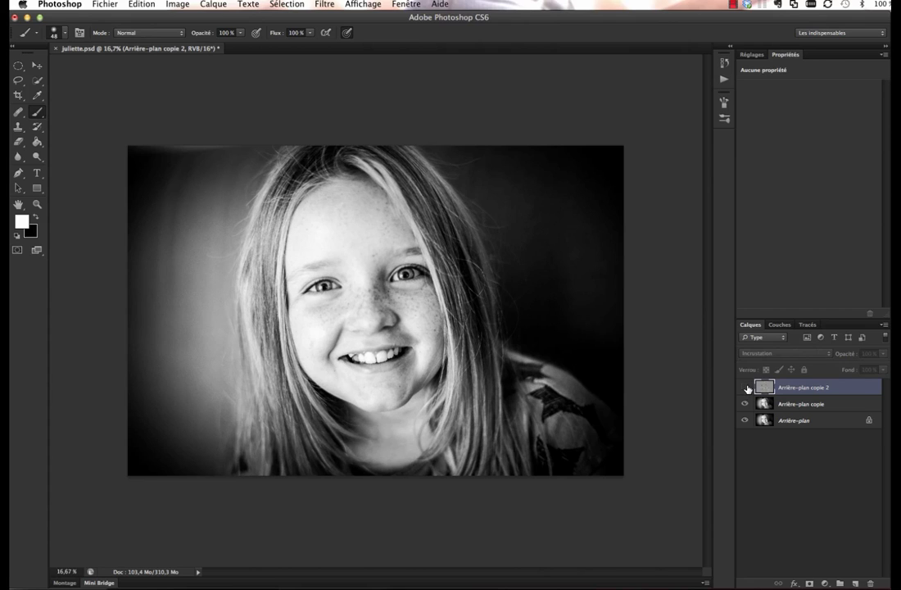
click(745, 387)
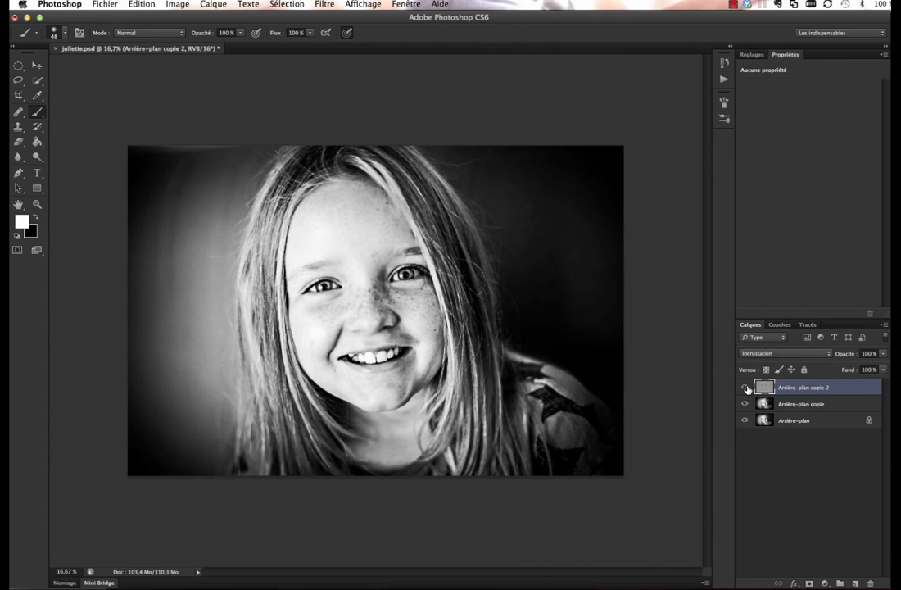
click(745, 387)
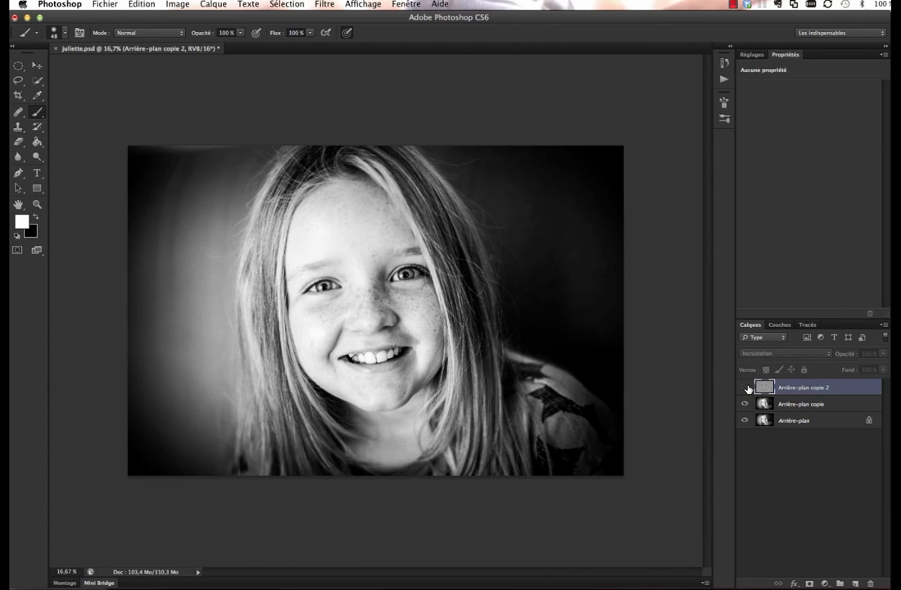
click(745, 387)
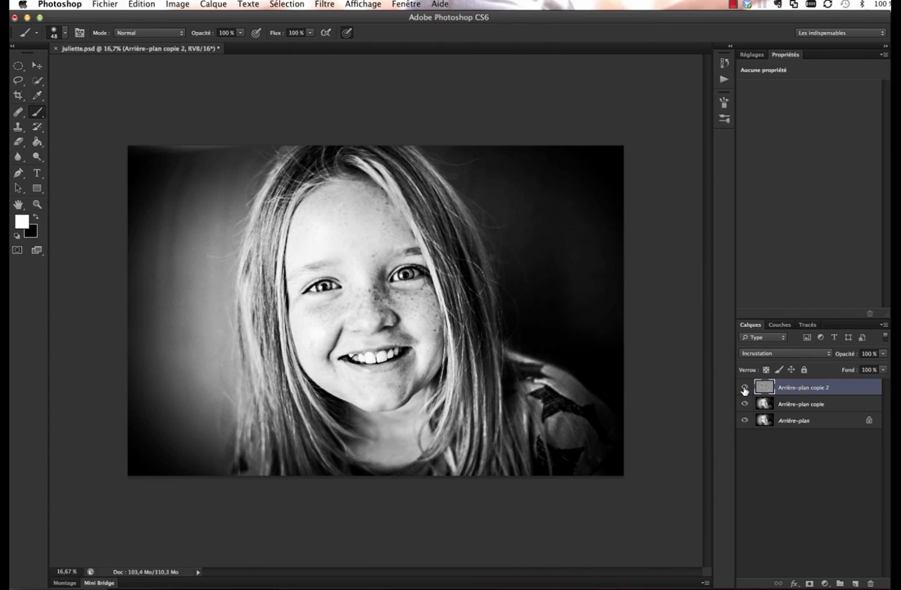
click(745, 387)
click(746, 388)
click(745, 387)
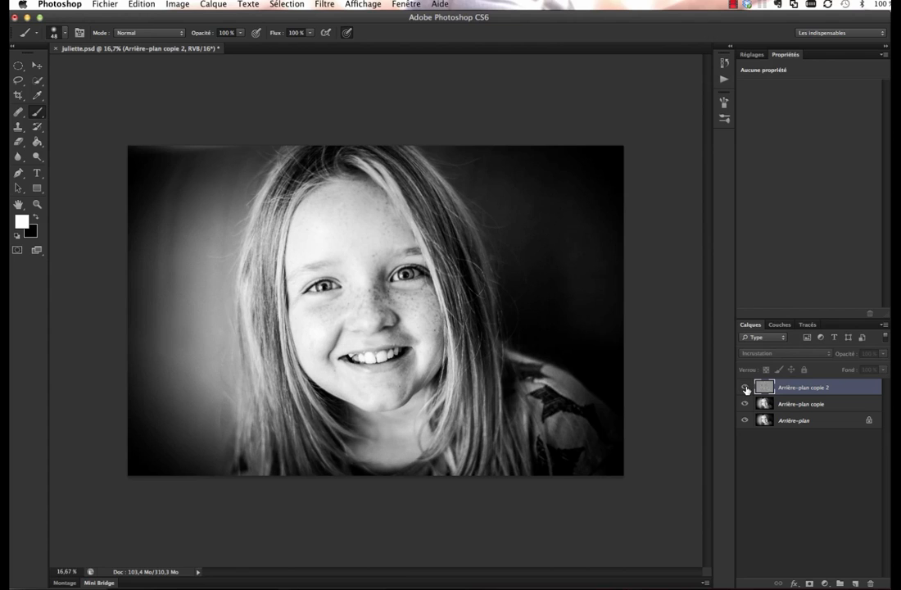
click(745, 387)
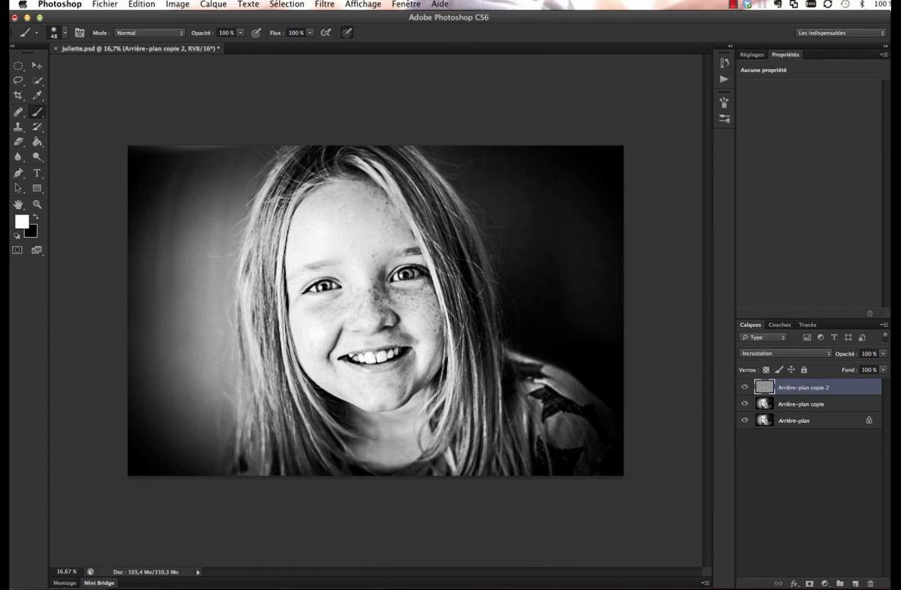
Add a layer mask to the High Pass layer and invert it to black.
click(810, 583)
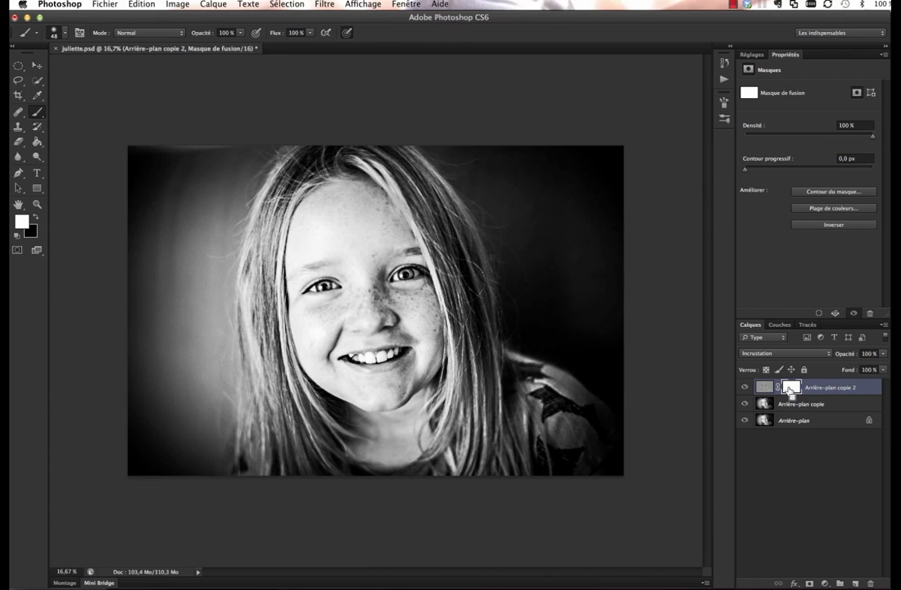
key(super+i)
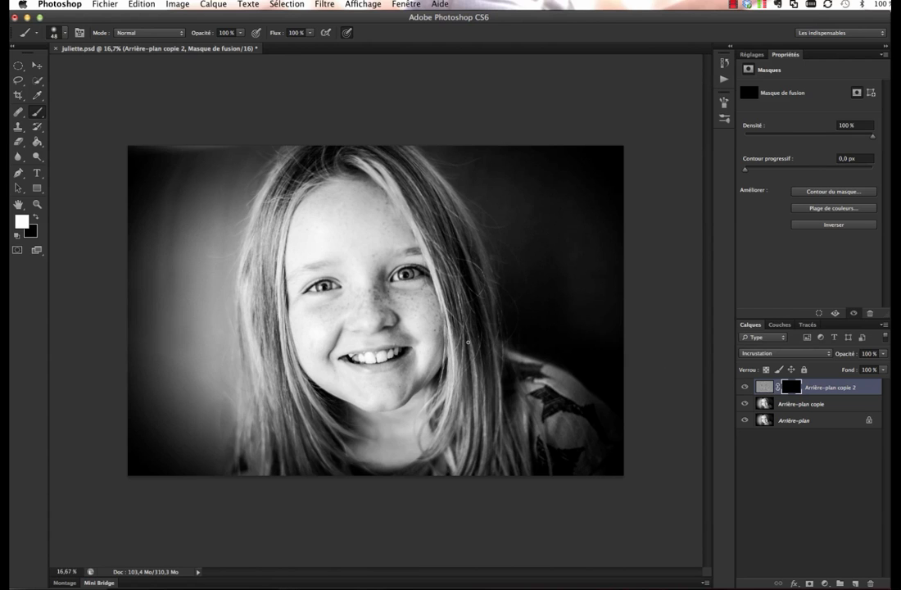
Paint white on the layer mask over both of the girl's eyes to reveal the sharpening there.
scroll(471, 336, up, 6)
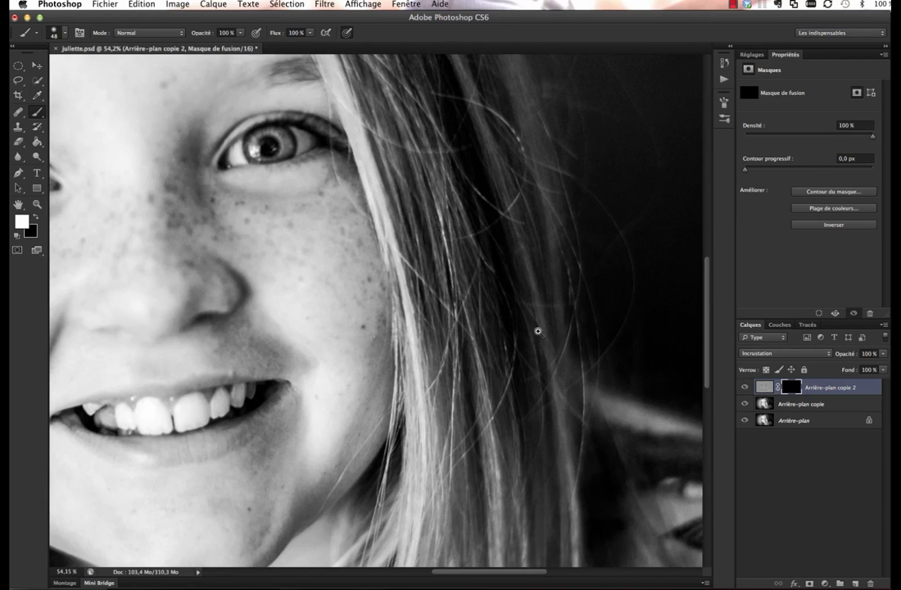
scroll(538, 331, left, 10)
scroll(538, 331, up, 4)
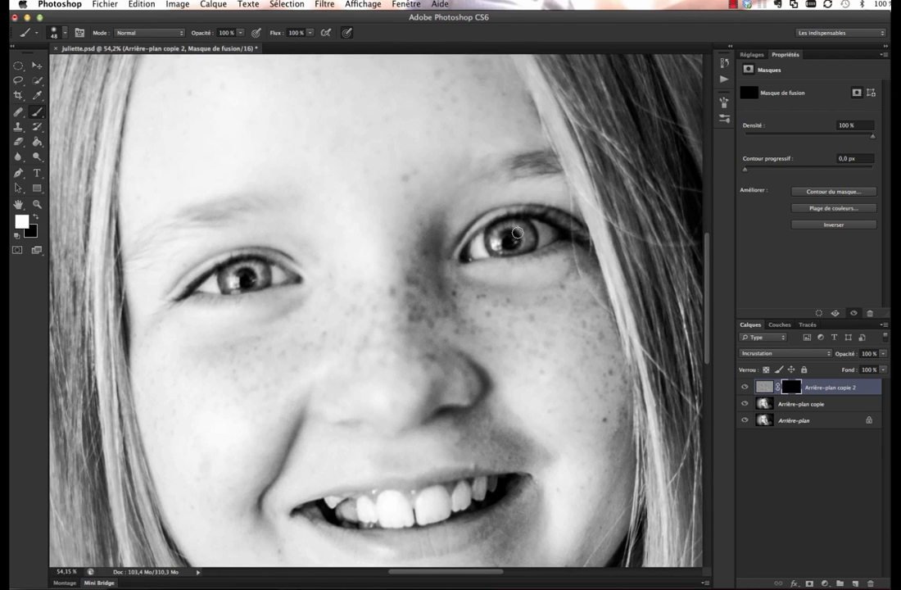
mouse_move(513, 221)
mouse_down()
mouse_move(489, 236)
mouse_move(521, 227)
mouse_move(539, 244)
mouse_move(465, 248)
mouse_up()
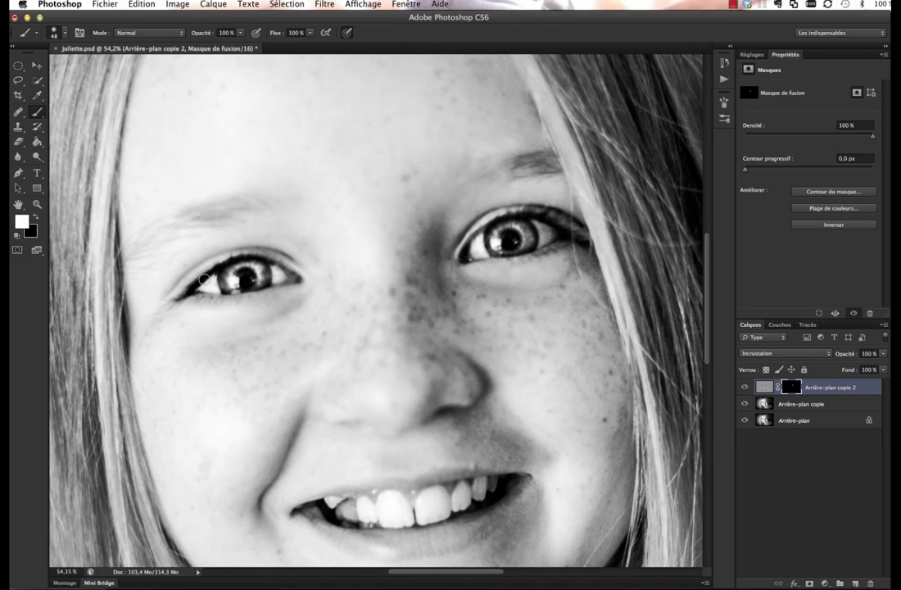
drag(225, 286, 246, 287)
Paint white on the mask over both eyebrows, enlarging the soft brush to 104 px for the second one.
mouse_move(209, 208)
mouse_down()
mouse_move(146, 239)
mouse_move(219, 207)
mouse_move(172, 234)
mouse_move(211, 221)
mouse_up()
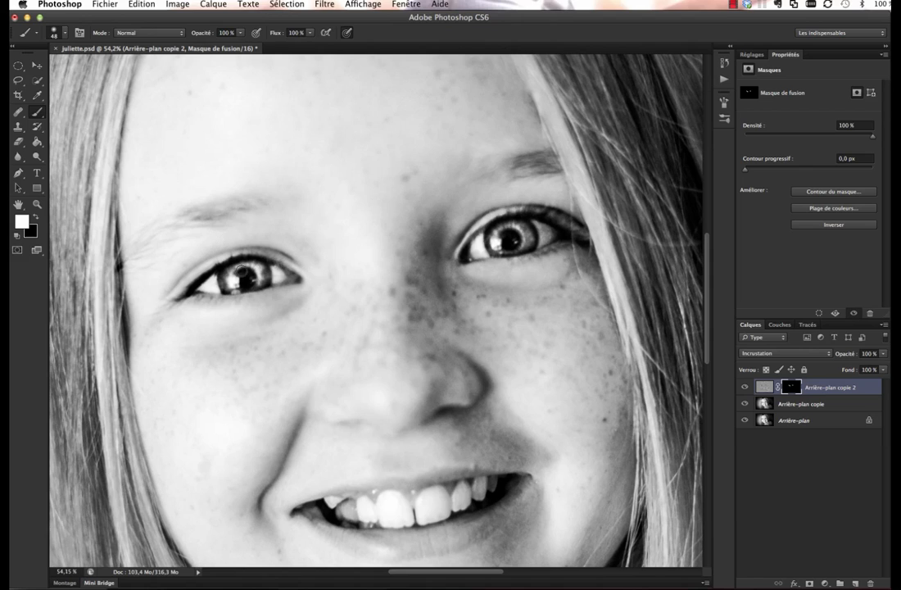
right_click(247, 231)
mouse_move(287, 255)
mouse_down()
mouse_move(315, 266)
mouse_move(316, 258)
mouse_up()
click(425, 214)
drag(535, 173, 506, 164)
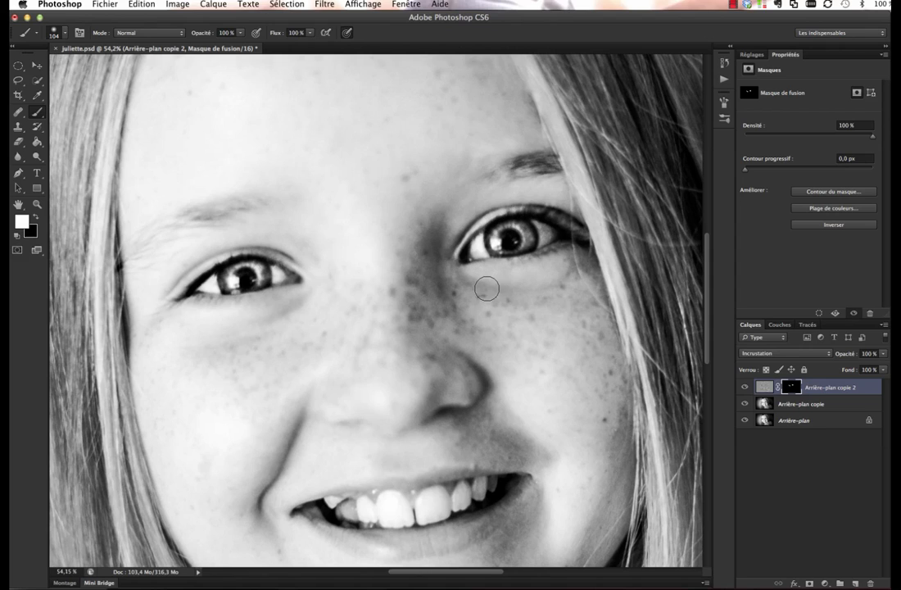
Paint white on the mask over the girl's teeth and lips, including the corner of the mouth.
mouse_move(503, 474)
mouse_down()
mouse_move(443, 469)
mouse_move(302, 511)
mouse_up()
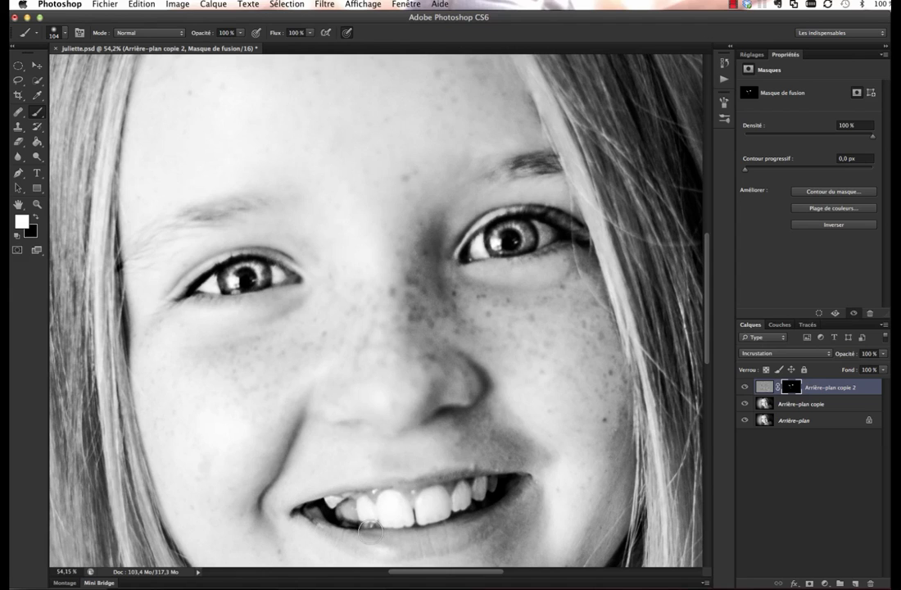
drag(516, 499, 533, 483)
Paint white on the mask along the hair beside the forehead and cheek with the 104 px brush.
mouse_move(507, 438)
mouse_down()
mouse_move(547, 434)
mouse_move(492, 438)
mouse_up()
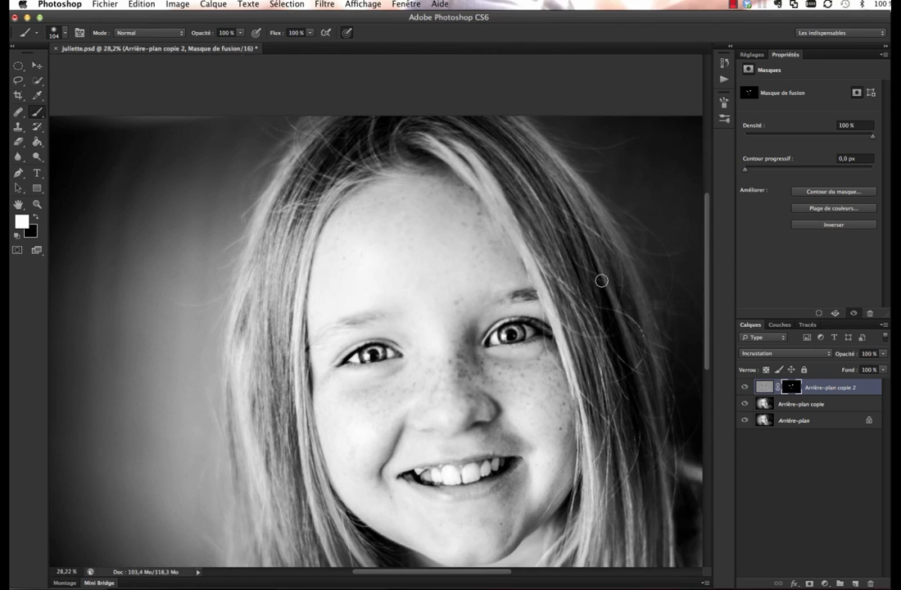
drag(568, 295, 581, 324)
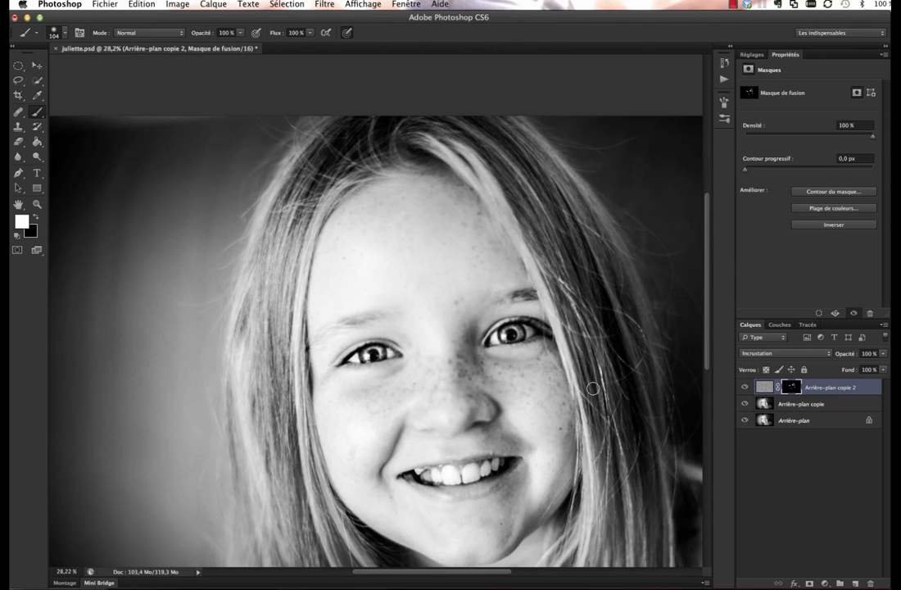
drag(505, 169, 542, 138)
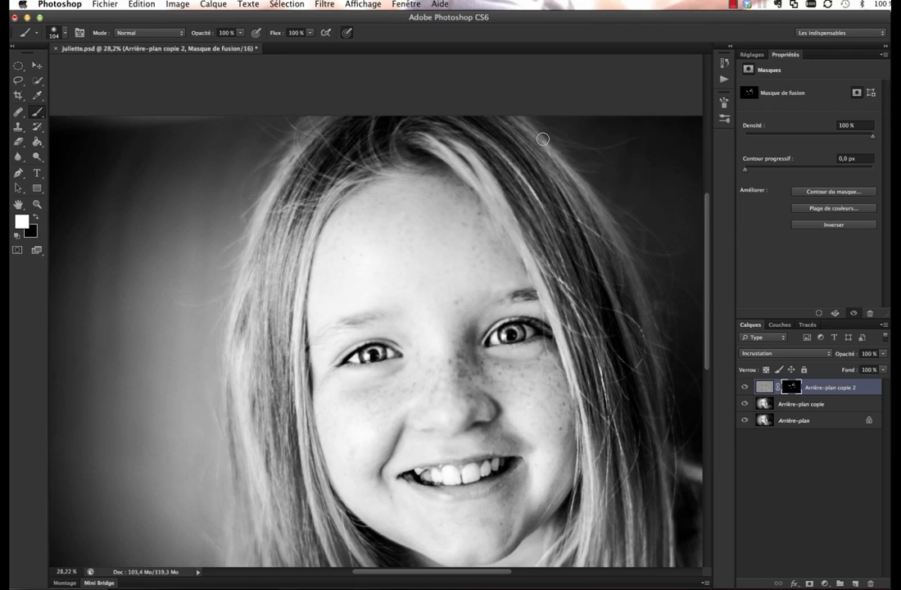
Enlarge the soft mask brush to 405 px for the broader areas of hair.
right_click(537, 201)
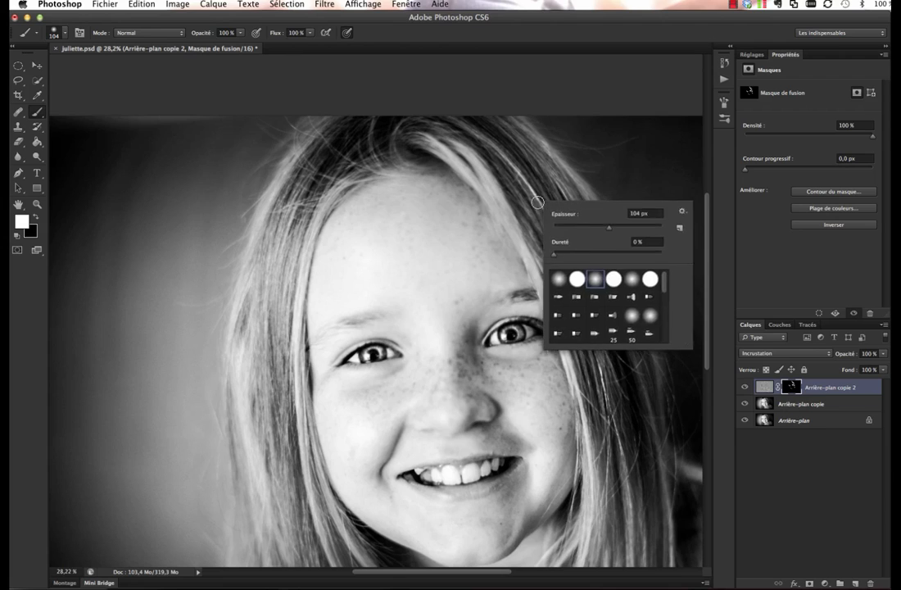
click(539, 198)
right_click(539, 210)
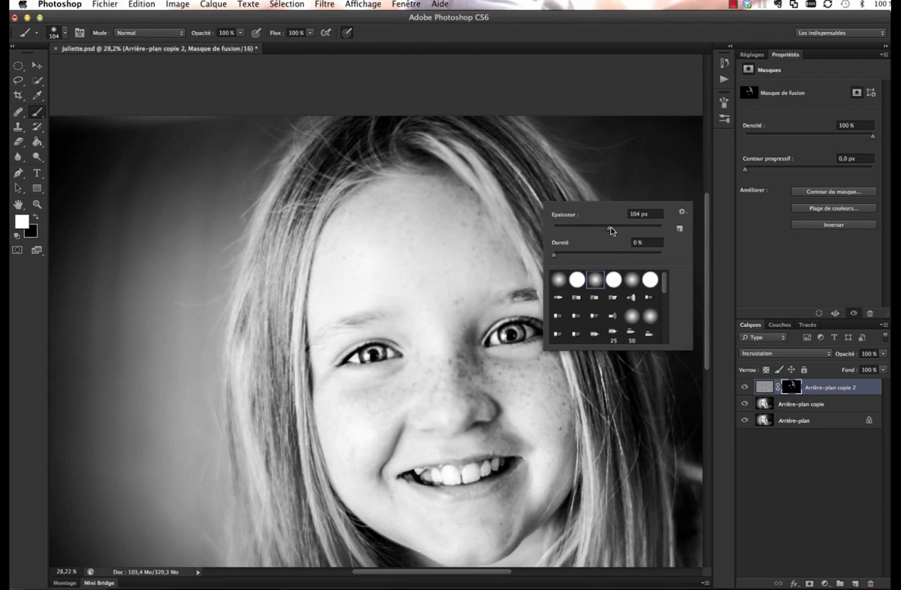
drag(610, 231, 647, 231)
click(517, 163)
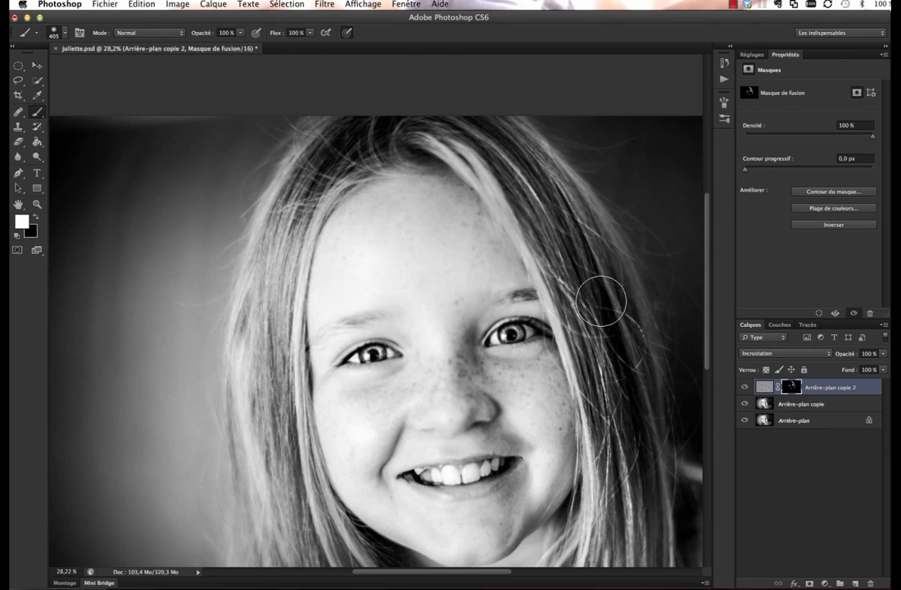
Paint white on the mask over the lengths of hair on both sides of the face and the top of the head with the 405 px brush.
mouse_move(506, 162)
mouse_down()
mouse_move(373, 129)
mouse_move(287, 146)
mouse_move(262, 221)
mouse_move(273, 268)
mouse_move(236, 335)
mouse_move(242, 418)
mouse_move(266, 442)
mouse_up()
drag(306, 493, 272, 321)
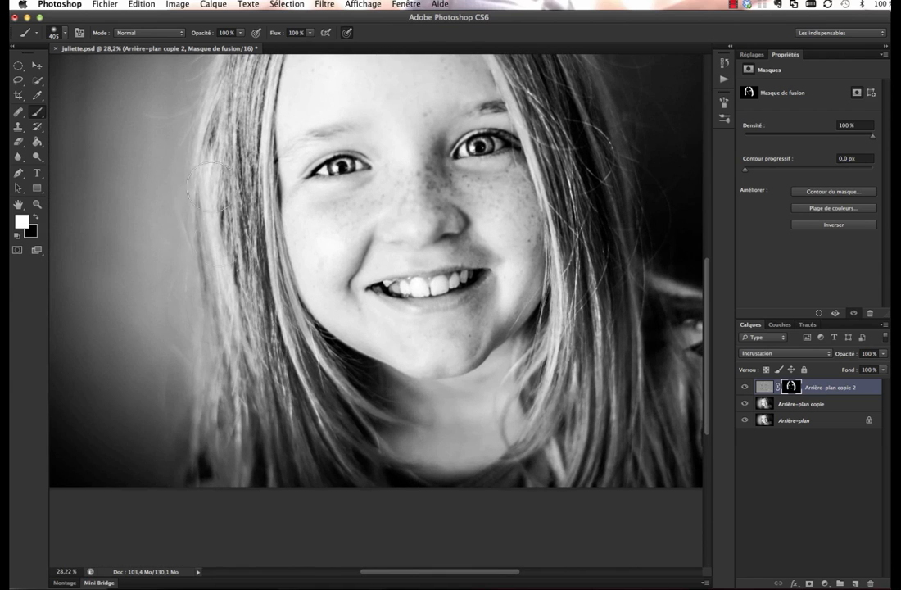
mouse_move(593, 308)
mouse_down()
mouse_move(555, 434)
mouse_move(612, 326)
mouse_move(602, 413)
mouse_move(610, 237)
mouse_up()
mouse_move(588, 271)
mouse_down()
mouse_move(609, 388)
mouse_move(595, 367)
mouse_move(596, 404)
mouse_up()
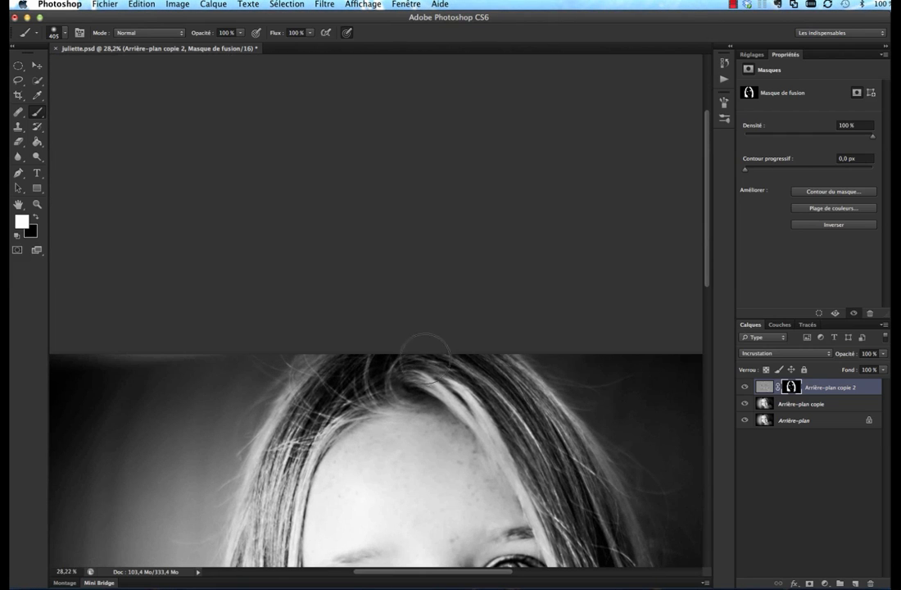
drag(261, 513, 323, 293)
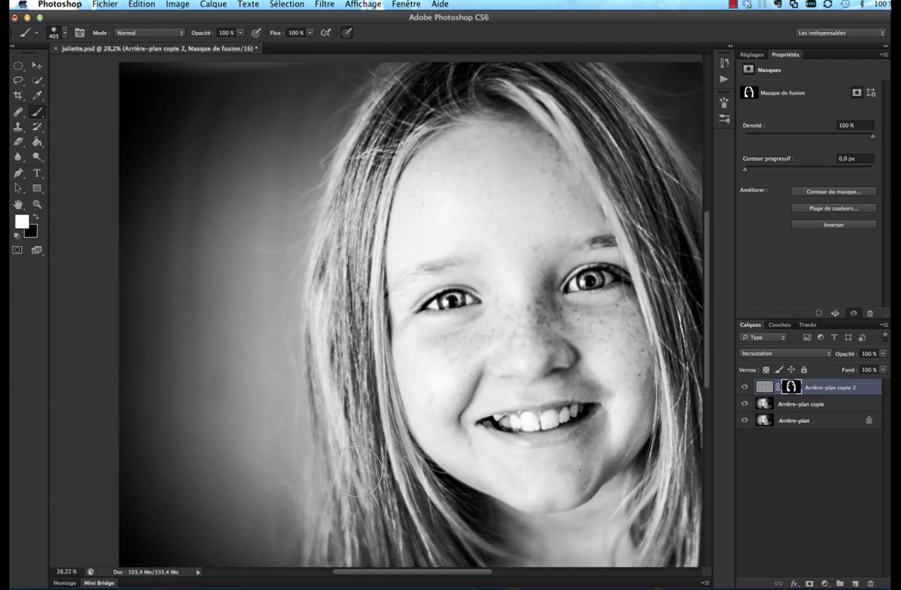
drag(396, 407, 360, 401)
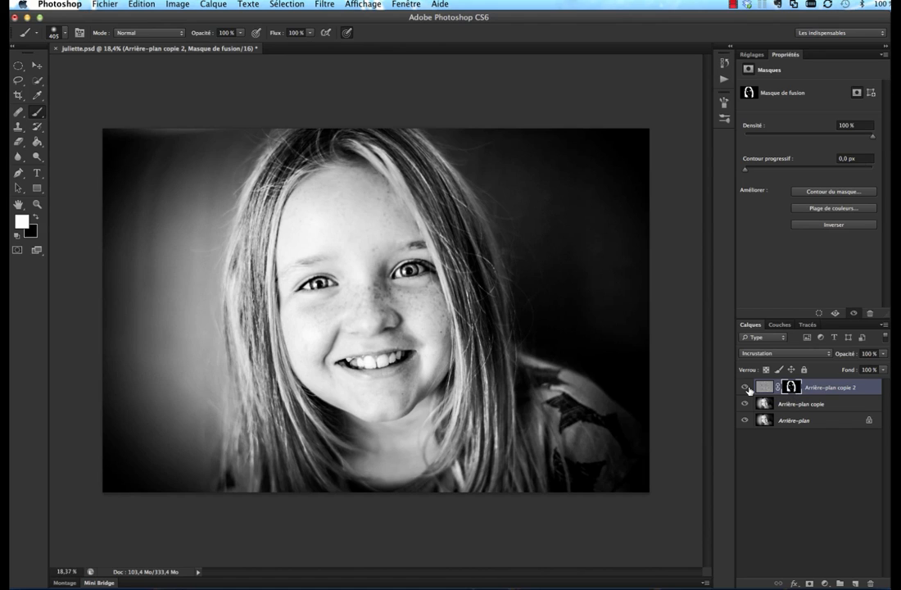
Toggle the visibility of the sharpening layer "Arrière-plan copie 2" repeatedly to compare the portrait with and without the selective sharpening.
click(745, 389)
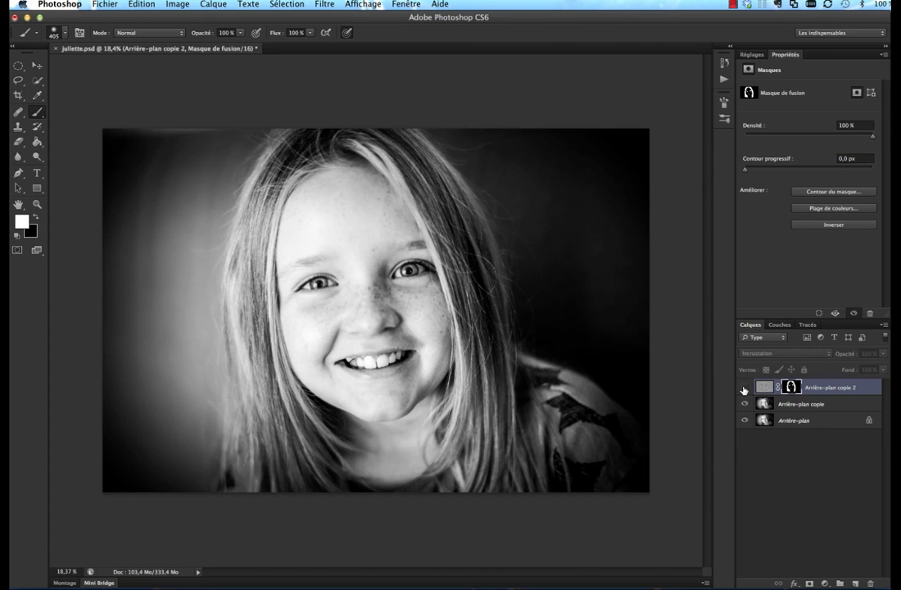
click(744, 389)
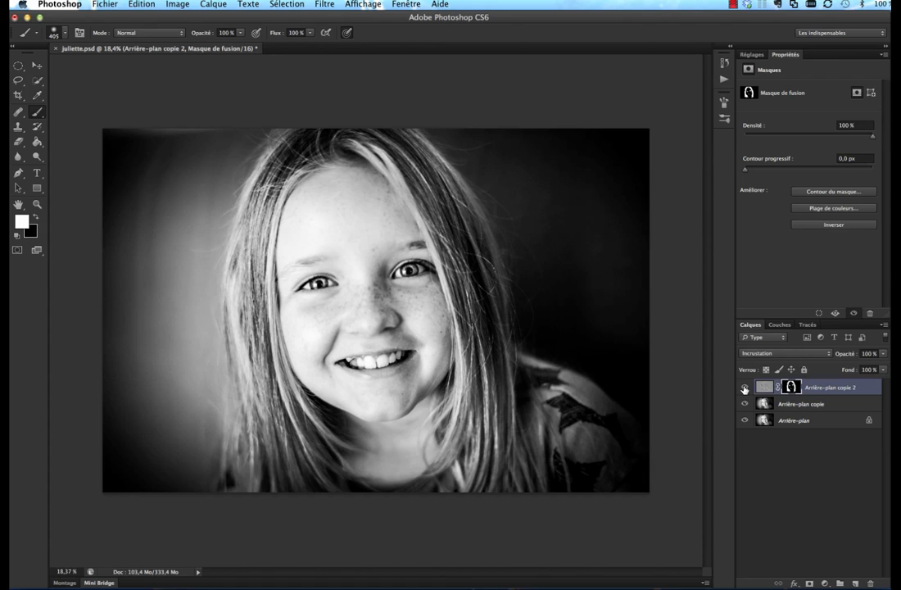
click(744, 388)
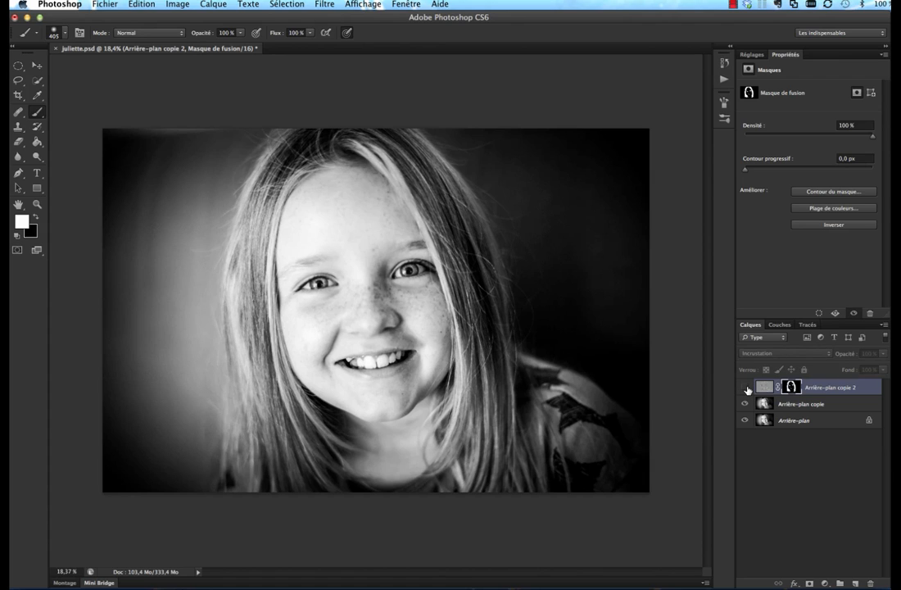
click(744, 388)
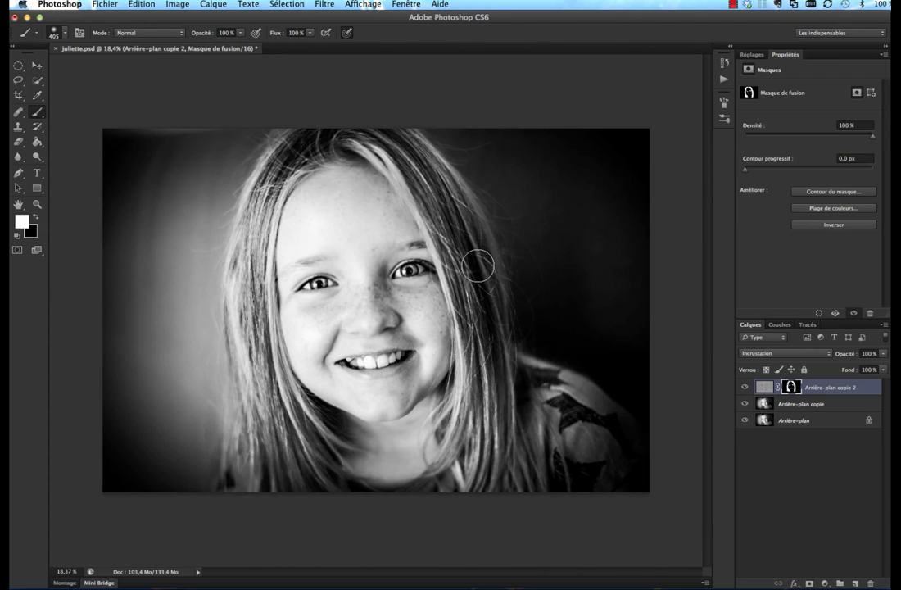
click(745, 388)
click(745, 388)
click(745, 387)
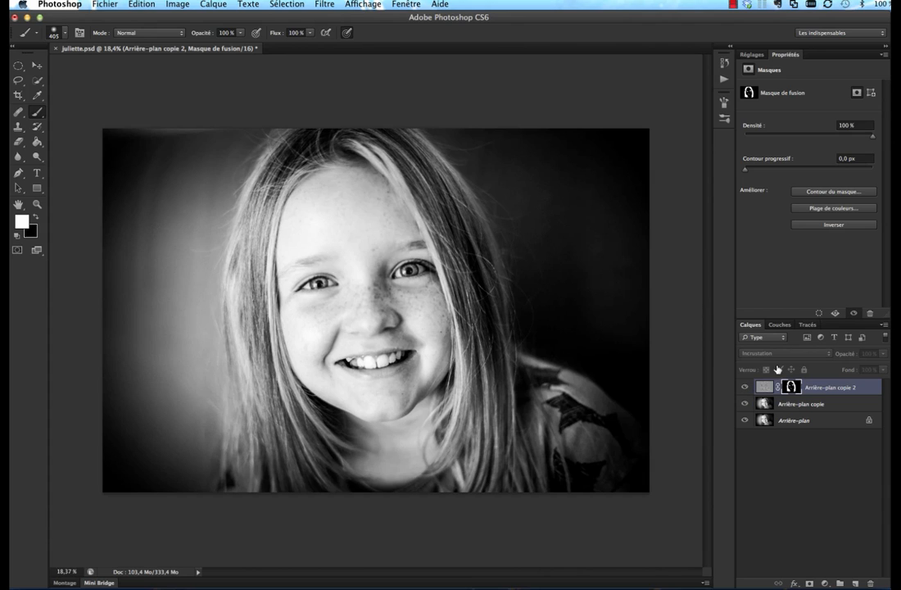